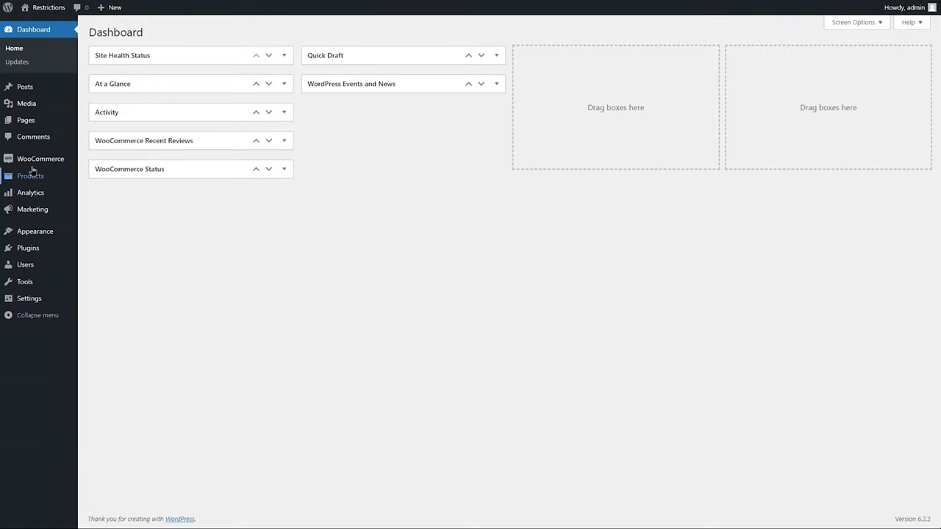
In Tax Exemption settings, enable the textarea and file-upload fields, leaving automatic tax removal off.
mouse_move(34, 164)
left_click(89, 188)
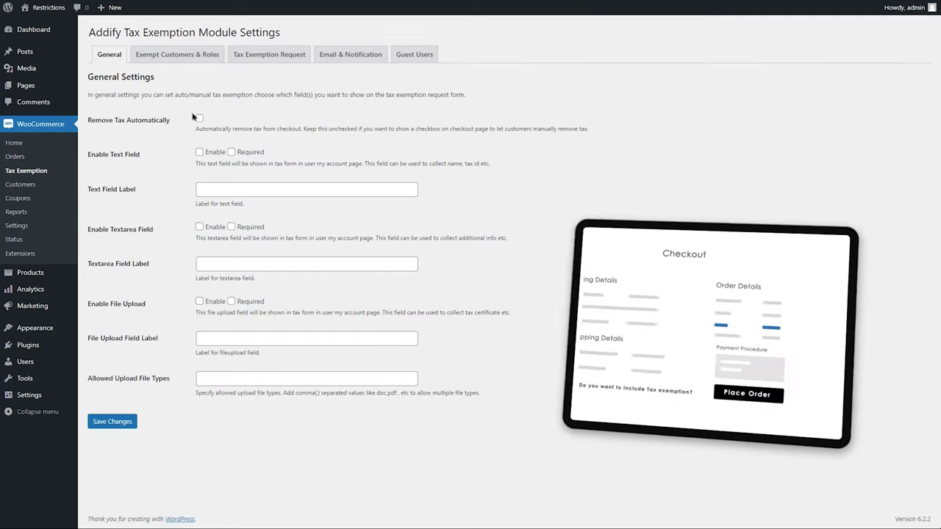
left_click(199, 120)
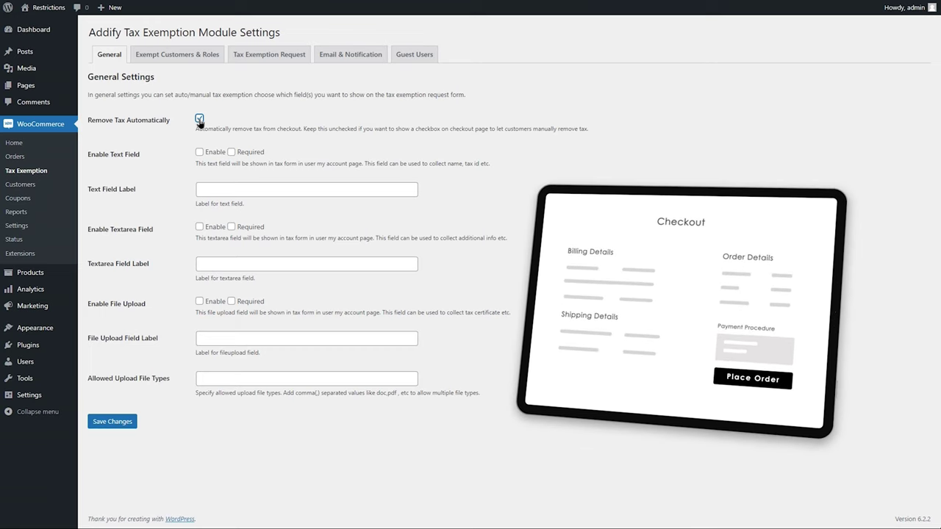
left_click(200, 120)
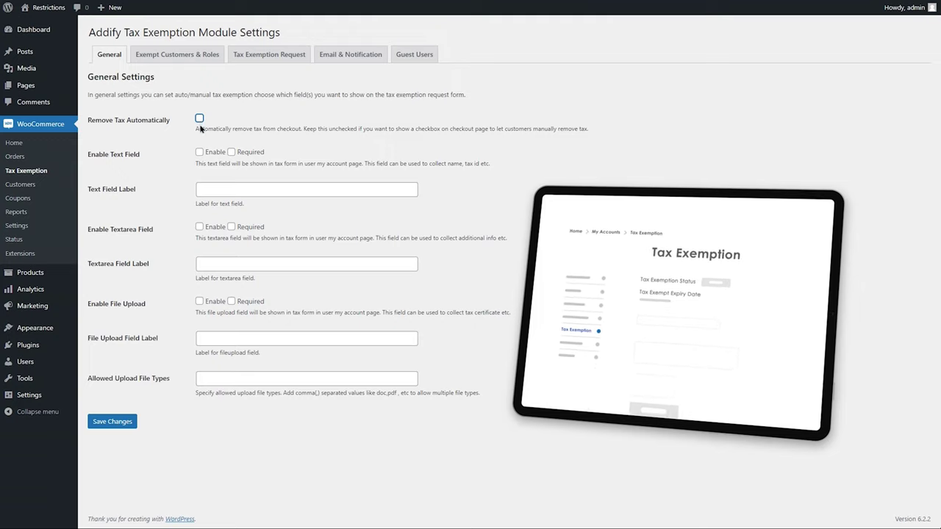
left_click(199, 227)
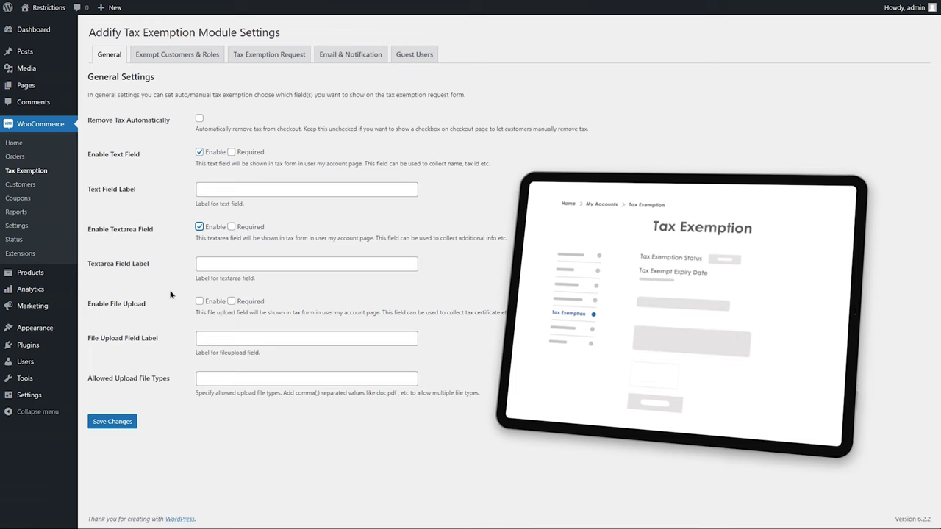
left_click(199, 302)
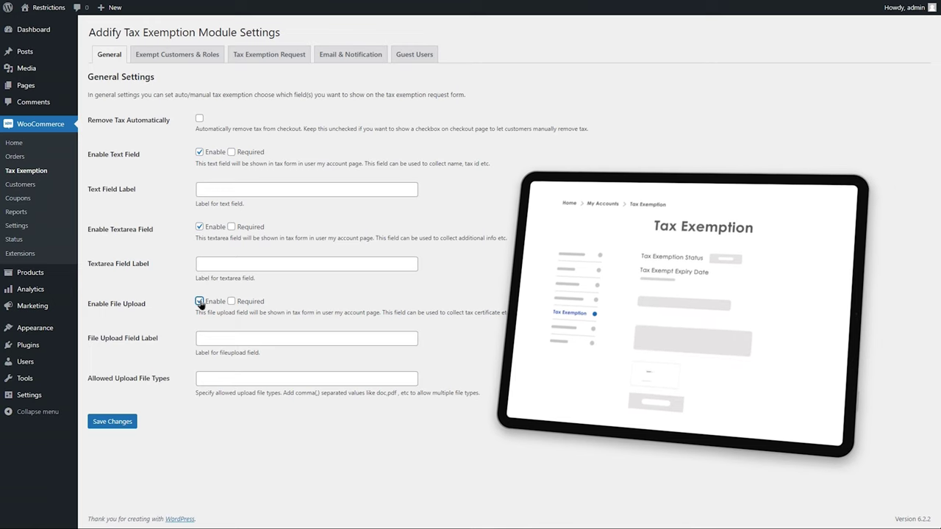
Label the fields Tax number, Exemption reason and Tax certificate, allow Doc,pdf uploads, and save.
left_click(307, 190)
type("Tax number")
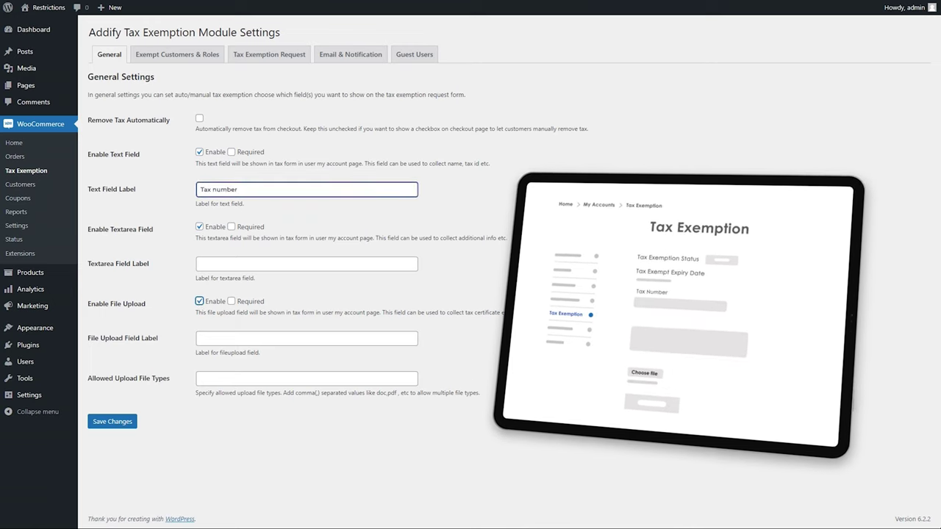
left_click(307, 264)
type("Exemption reason")
left_click(306, 338)
type("Tax certificate")
left_click(306, 379)
type("D")
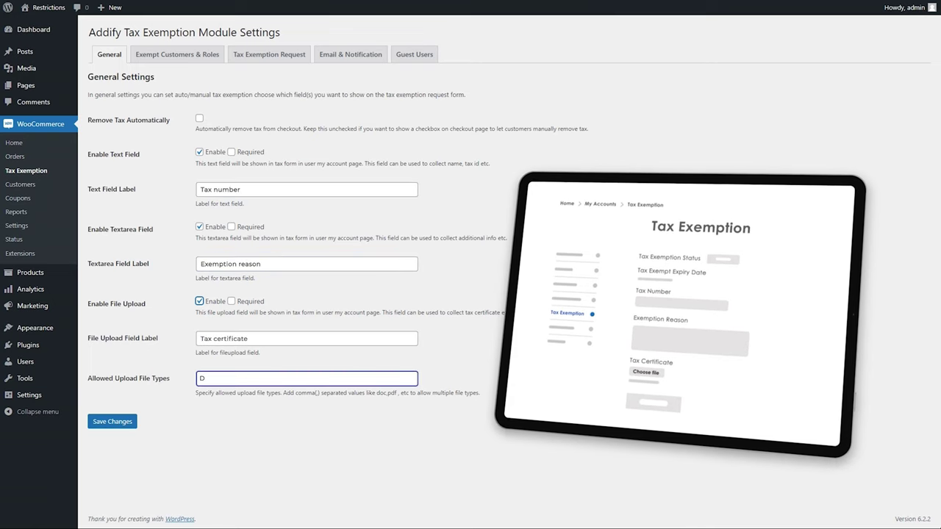
type("oc,pdf")
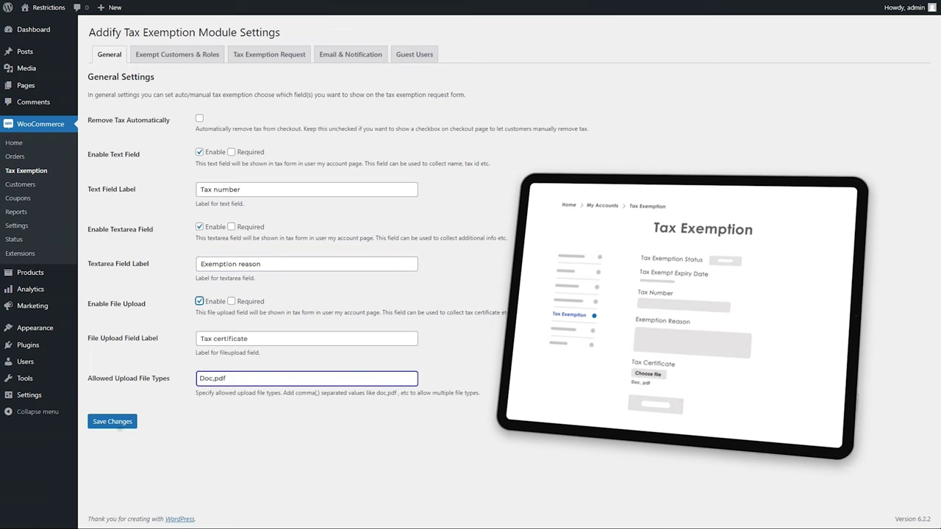
left_click(116, 422)
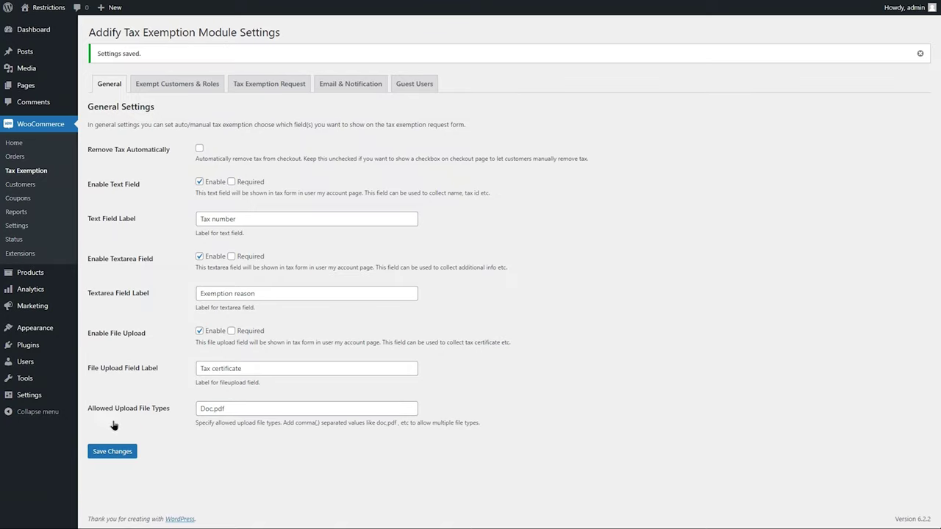
Enable the checkout message 'Want to claim Tax exemption? Click here' on the Request tab and save.
left_click(264, 86)
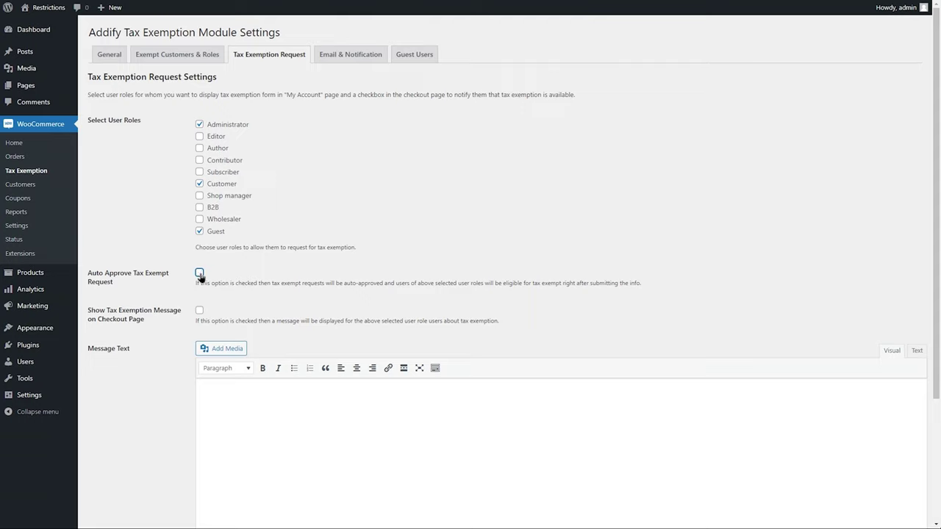
left_click(199, 311)
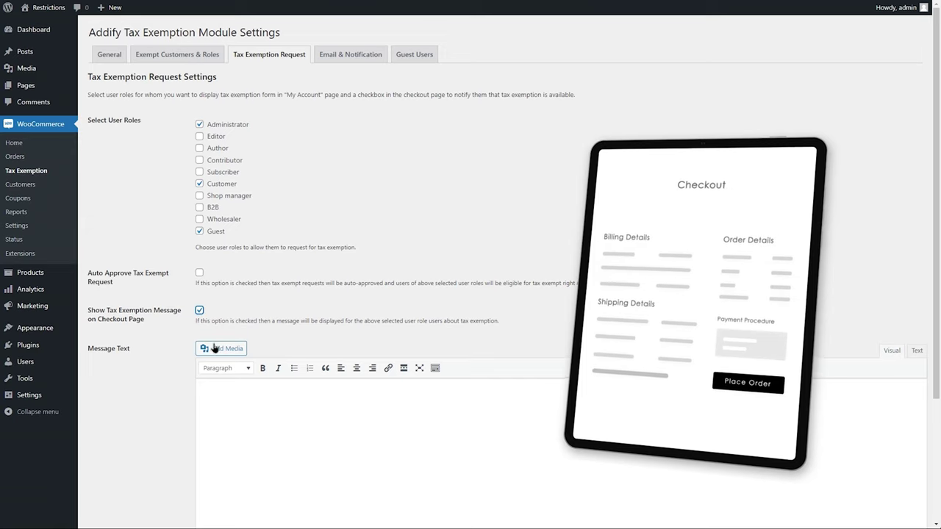
type("Want to claim Tax exemption? Click here")
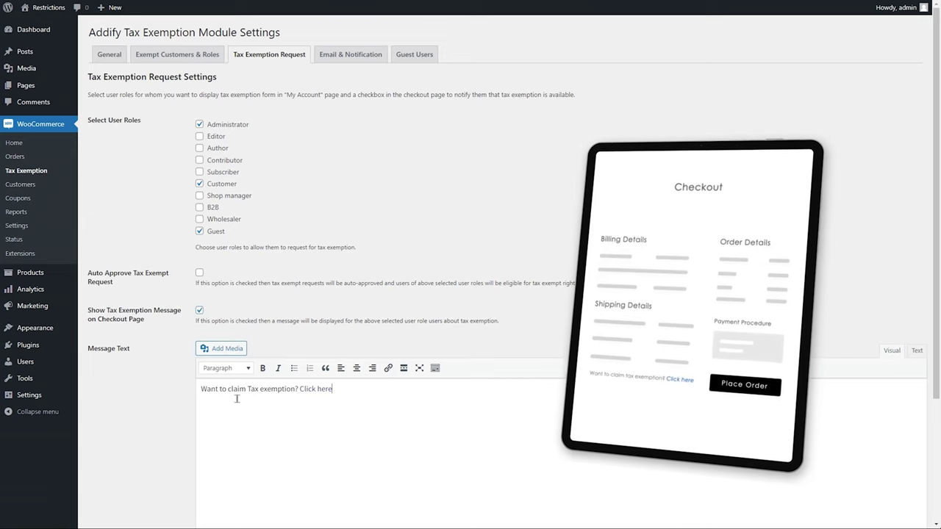
scroll(237, 398, "down", 2)
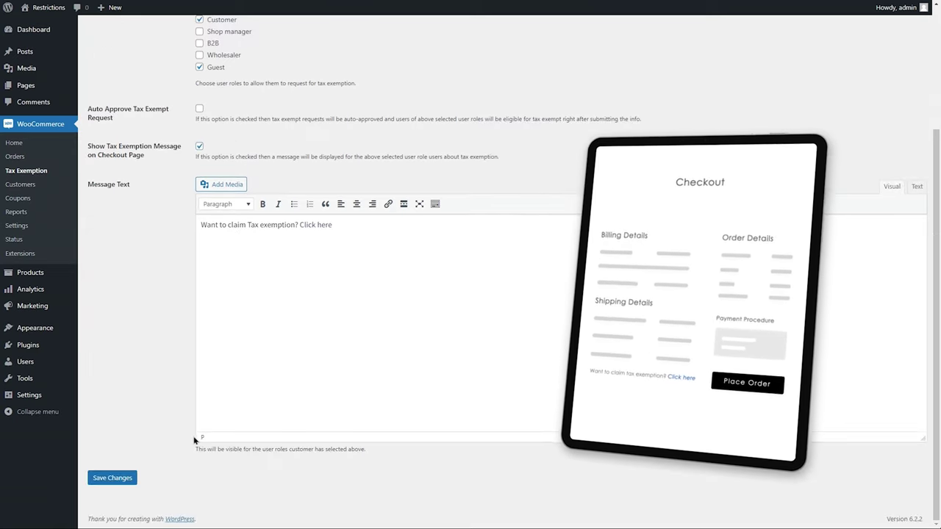
left_click(122, 479)
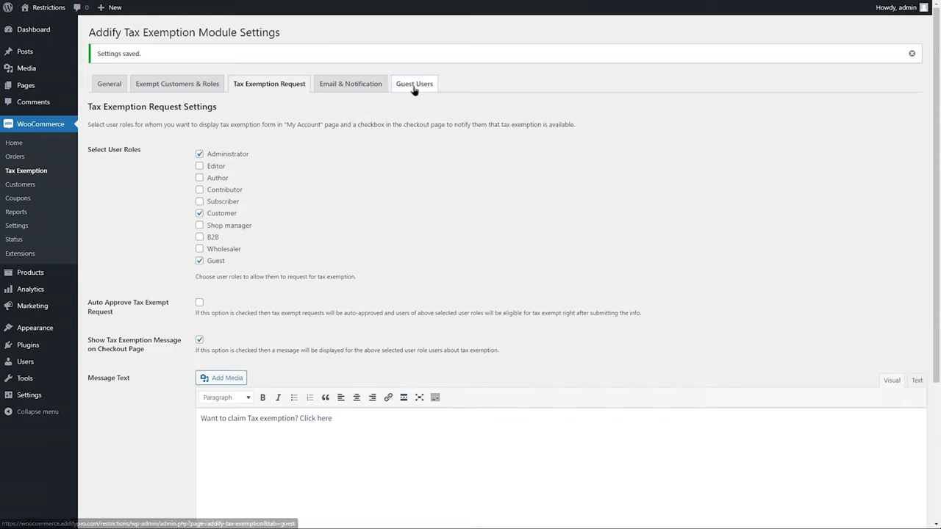
left_click(414, 85)
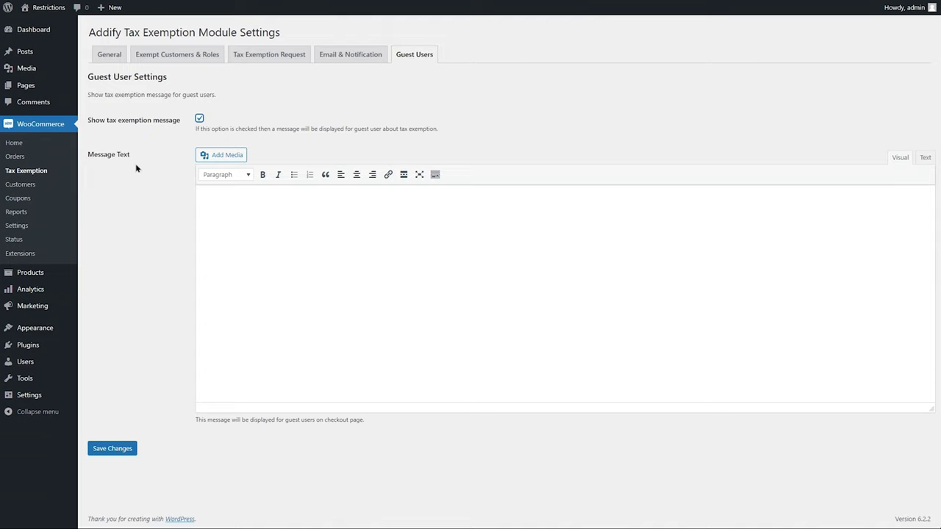
Set the guest message to 'Get registered to claim Tax exemption' and save the Guest Users settings.
left_click(365, 201)
type("Get registered to claim Tax exemption")
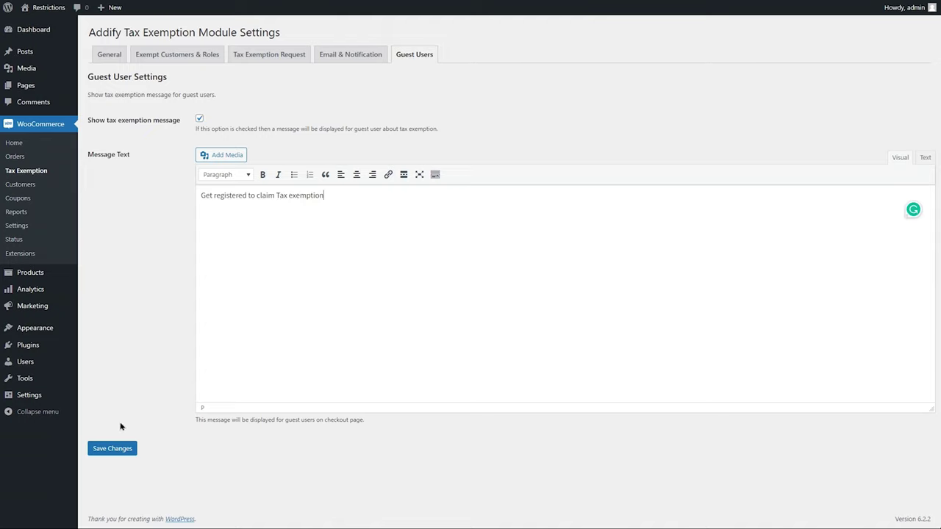
left_click(100, 448)
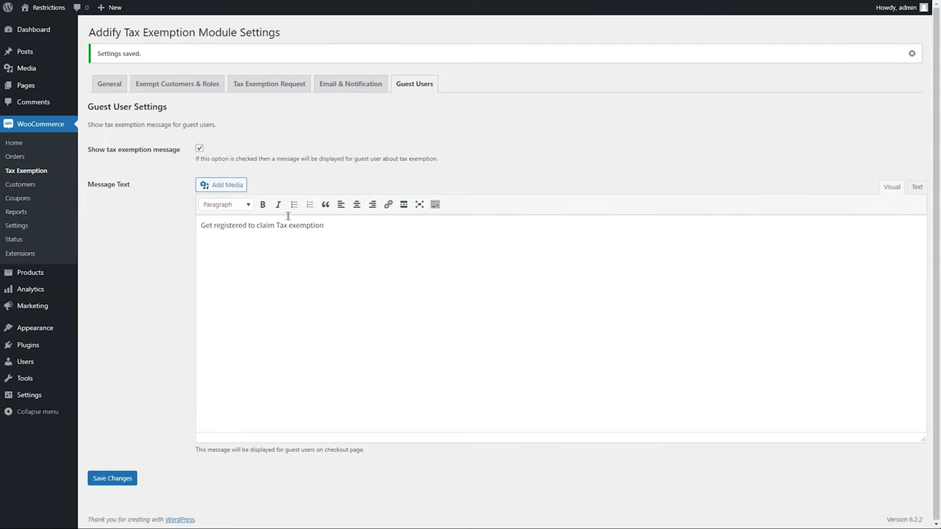
left_click(353, 85)
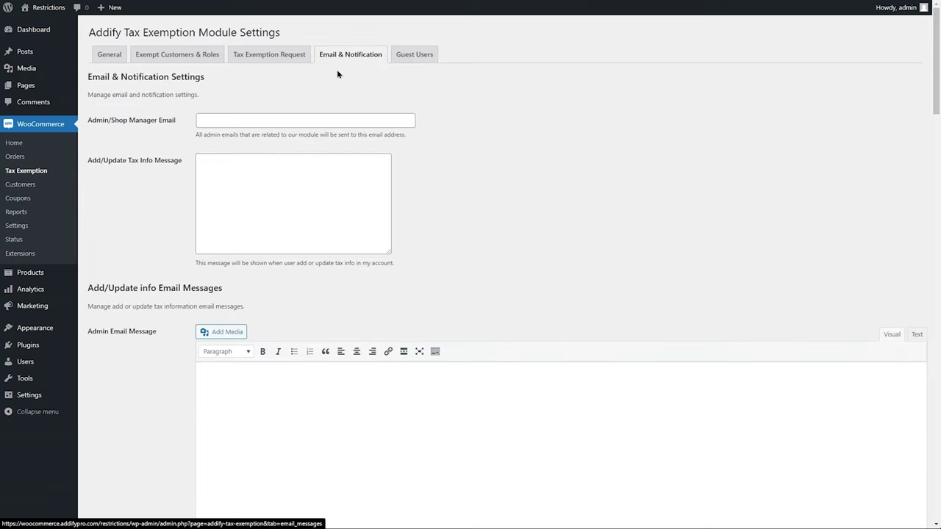
Set the admin notification e-mail address and admin e-mail message template, then save.
left_click(293, 119)
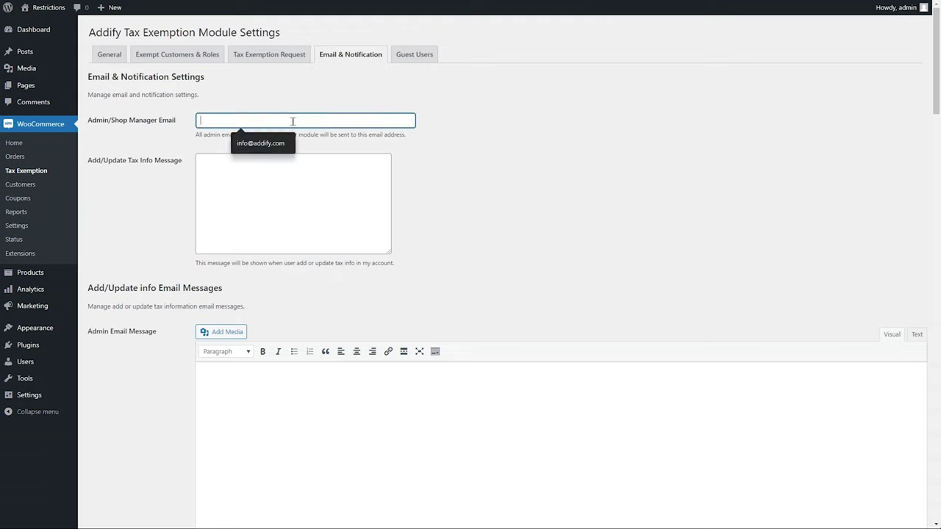
left_click(280, 144)
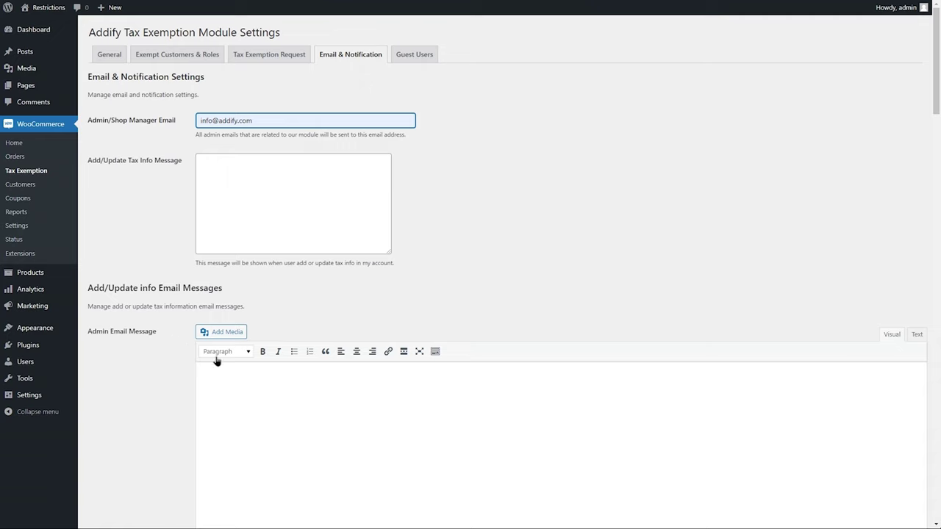
left_click(288, 382)
type("{user_name} have submitted tax exemption form with the following details. {form_data} Approve Exemption Request: {approve_link} Disapprove Exemption Request: {disapprove_link}")
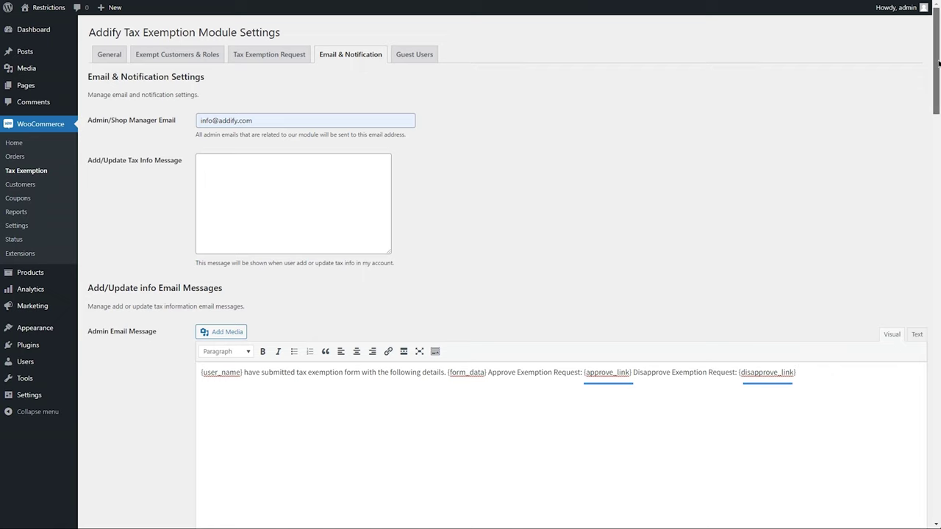
left_click_drag(938, 63, 939, 274)
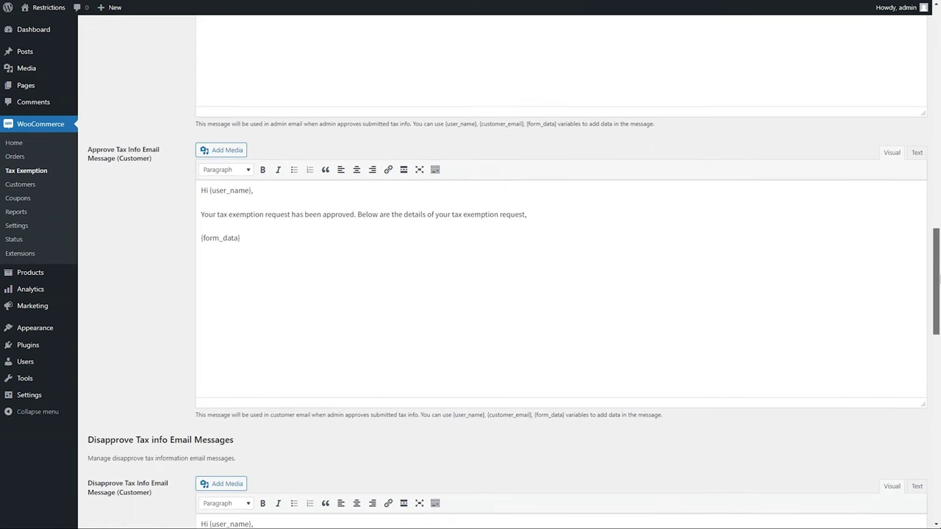
left_click_drag(938, 279, 937, 477)
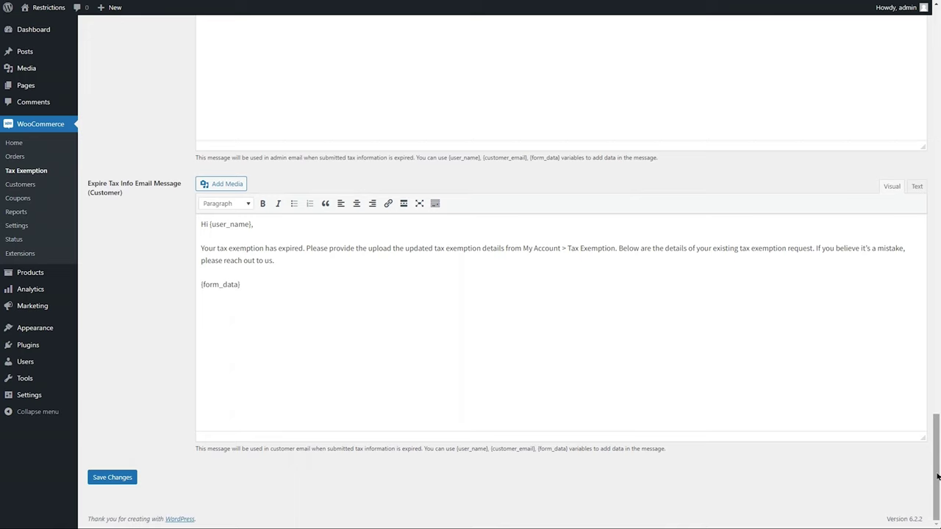
left_click(110, 477)
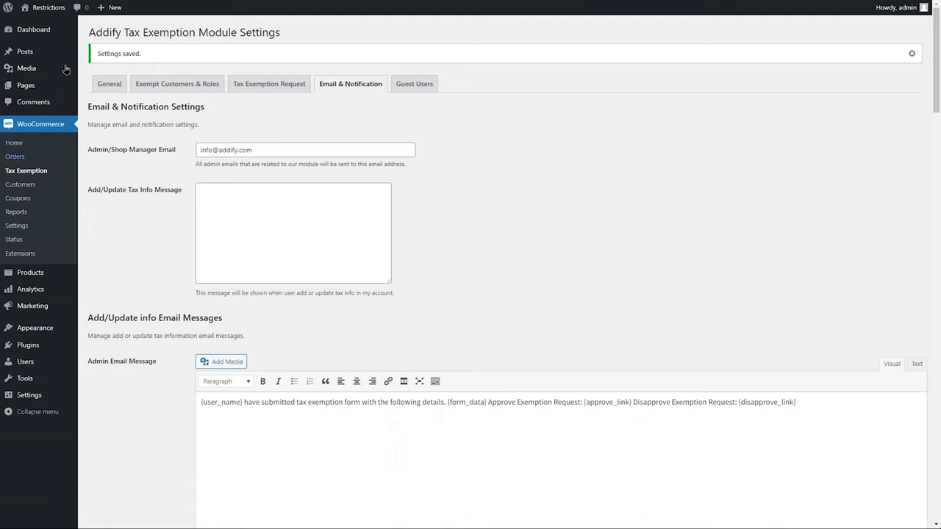
On the storefront, add the Belt to the cart and view the cart.
mouse_move(51, 9)
left_click(42, 27)
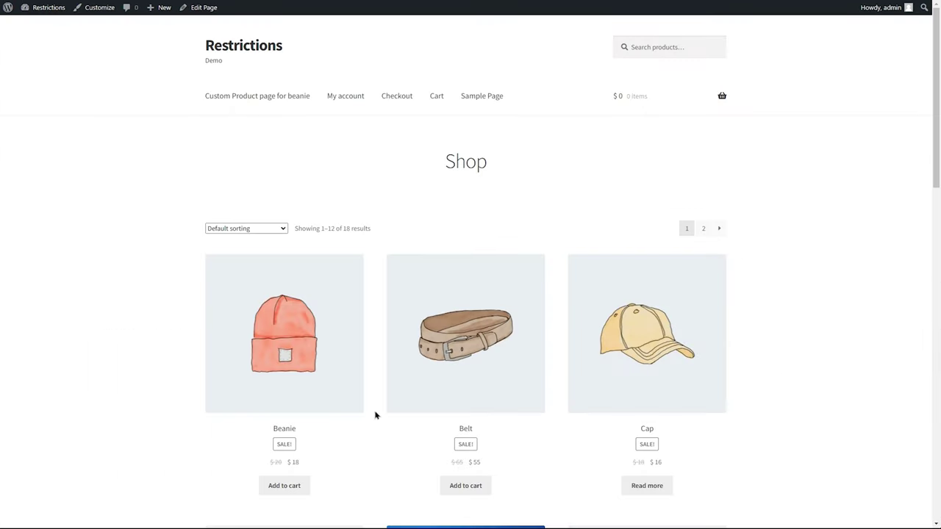
left_click(474, 486)
left_click(497, 489)
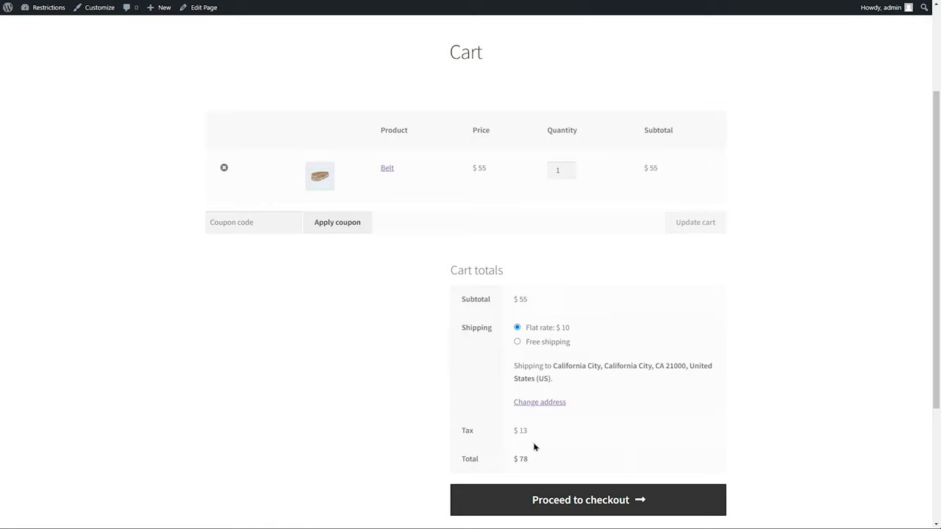
From checkout, submit a tax exemption request with a tax number and reason 'Diplomatic mission'.
left_click(588, 497)
left_click_drag(936, 130, 937, 389)
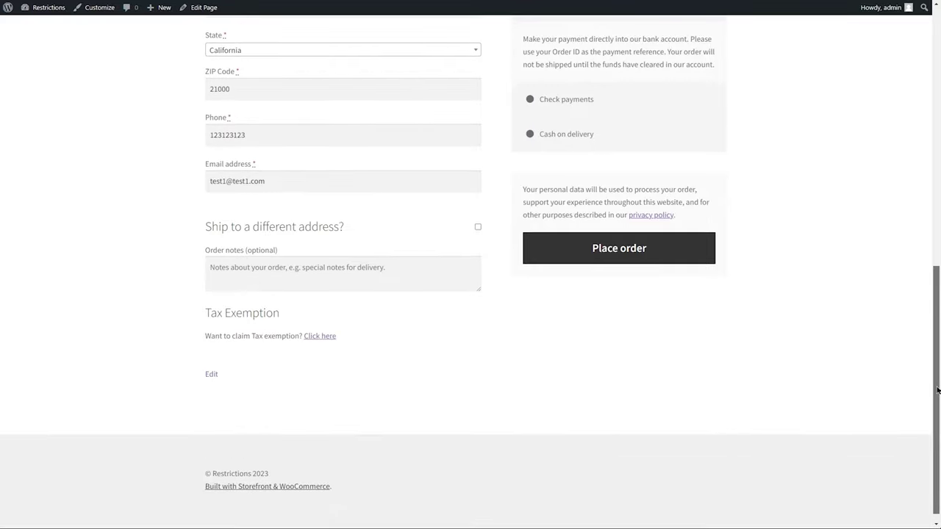
left_click(323, 337)
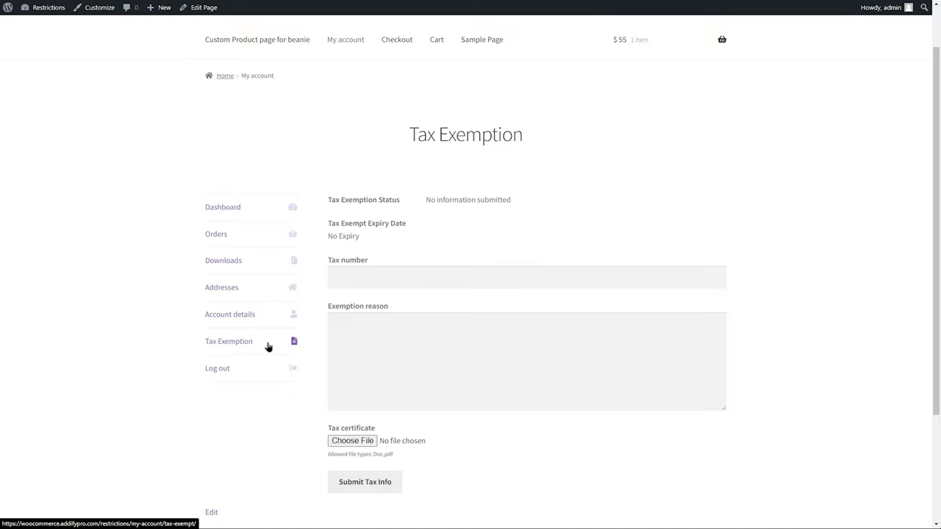
left_click(419, 276)
type("375892")
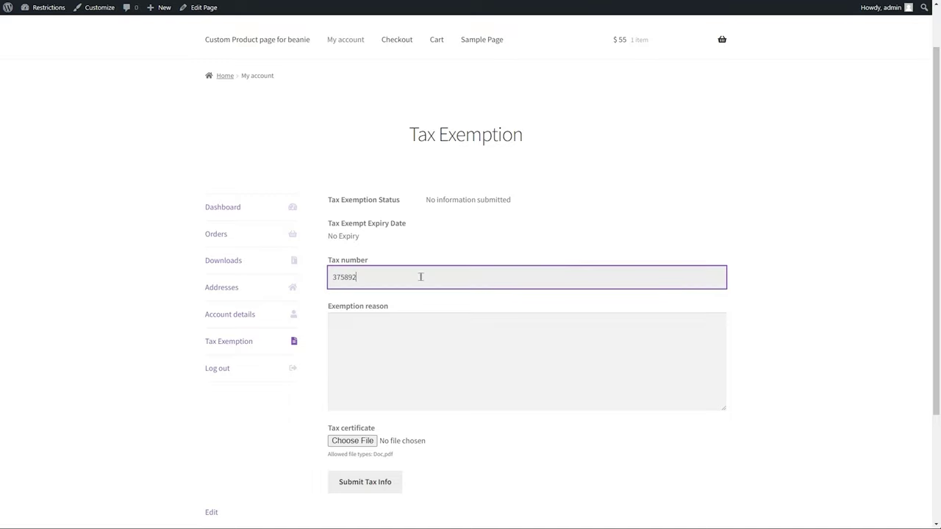
left_click(418, 320)
type("Diplomatic mission")
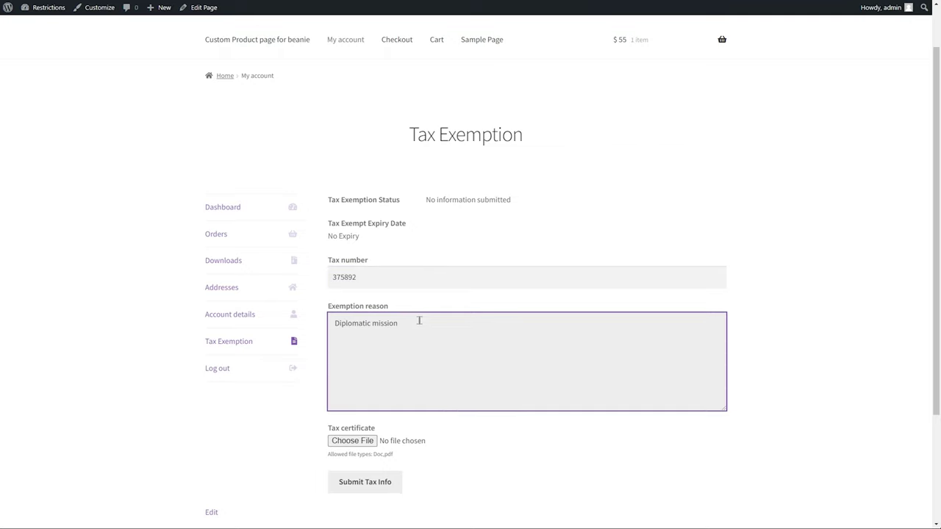
left_click(368, 482)
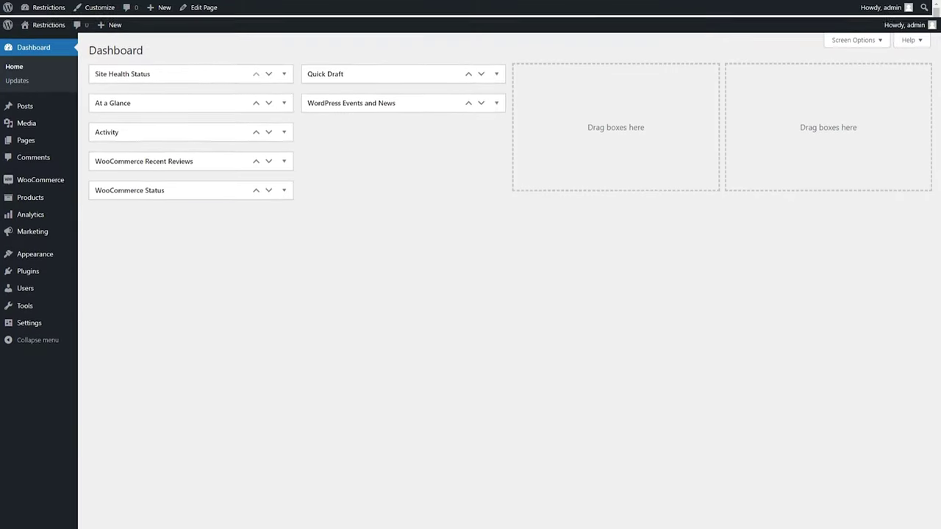
Set the administrator profile's Tax Exemption Status to Approved, expiring 24/06/2023, and update the profile.
mouse_move(31, 266)
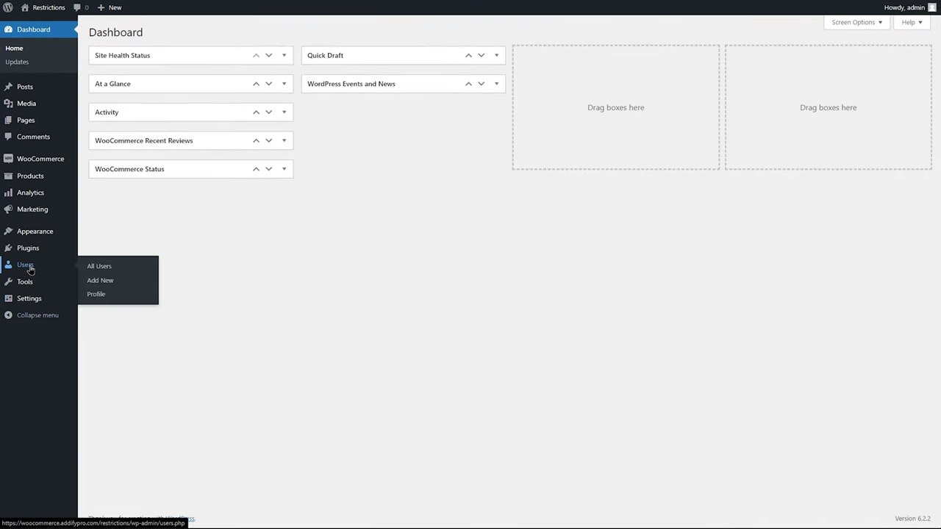
left_click(89, 268)
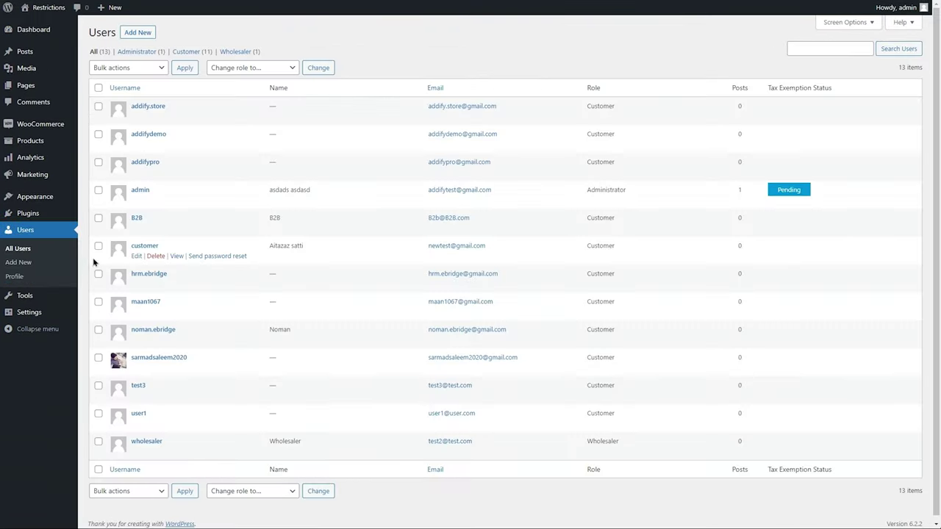
left_click(138, 191)
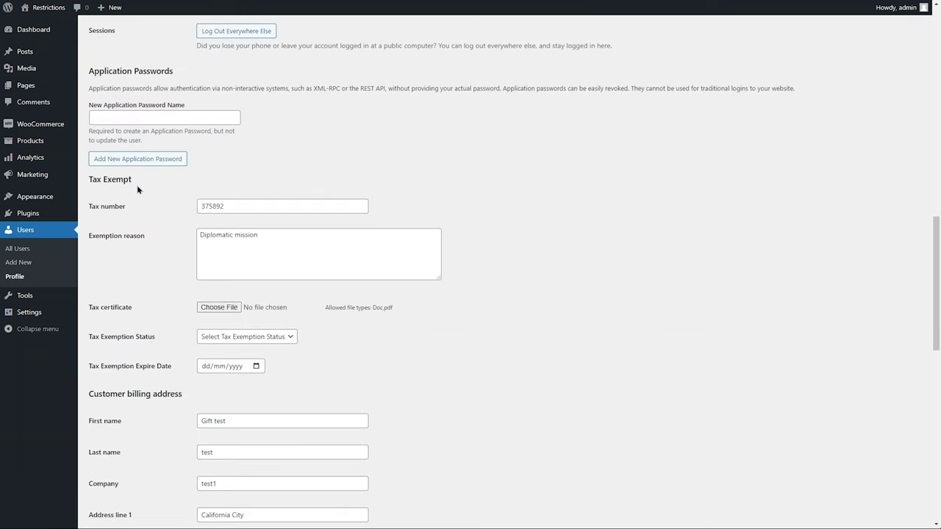
left_click(290, 337)
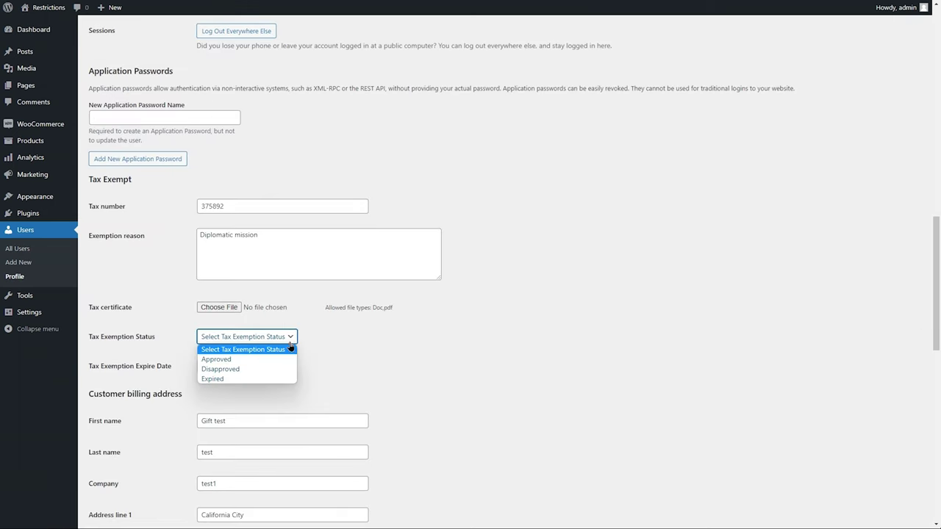
left_click(288, 363)
left_click(256, 367)
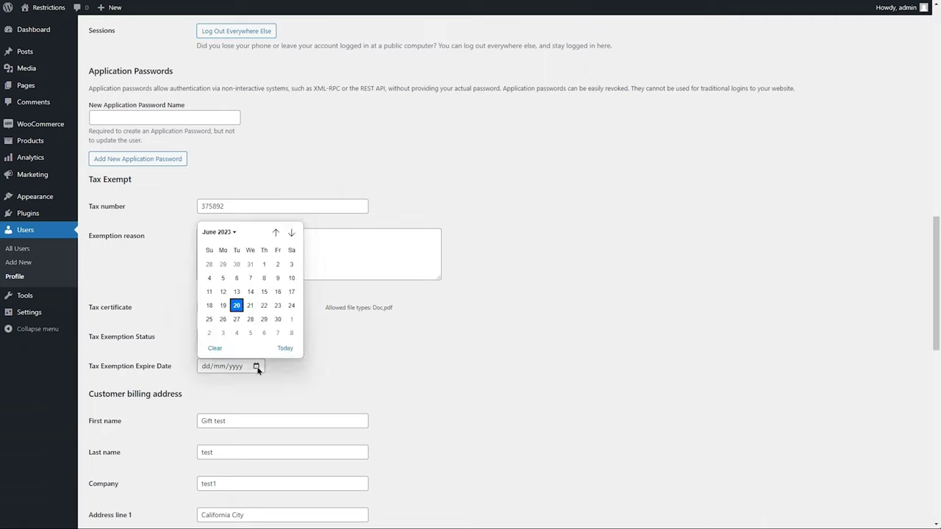
left_click(291, 305)
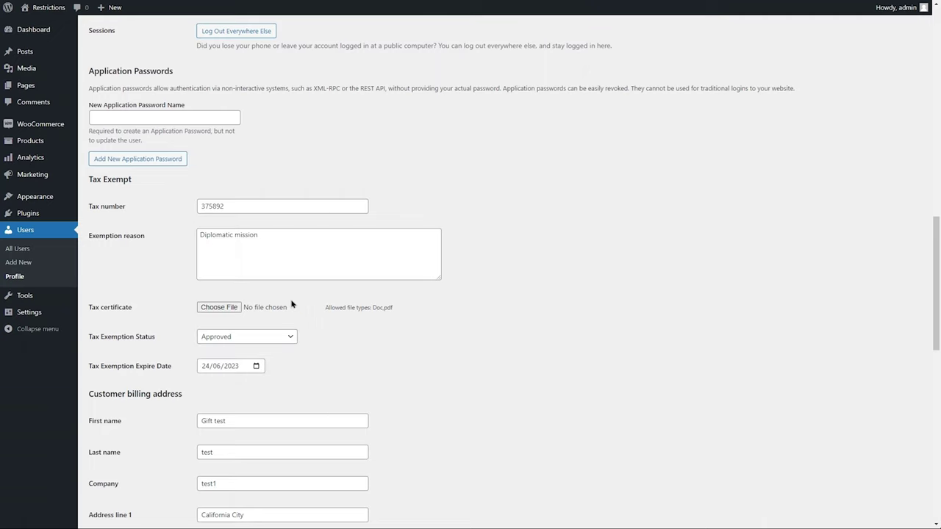
left_click_drag(936, 270, 937, 444)
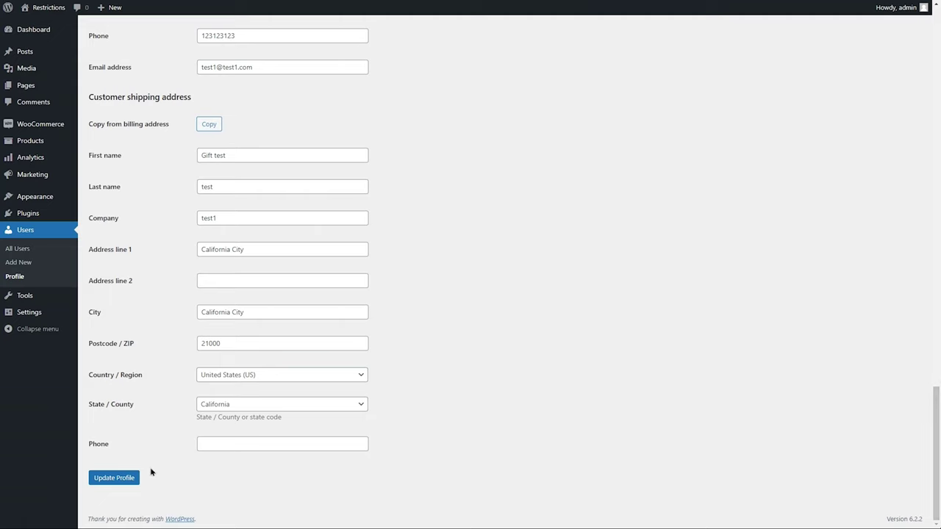
left_click(118, 478)
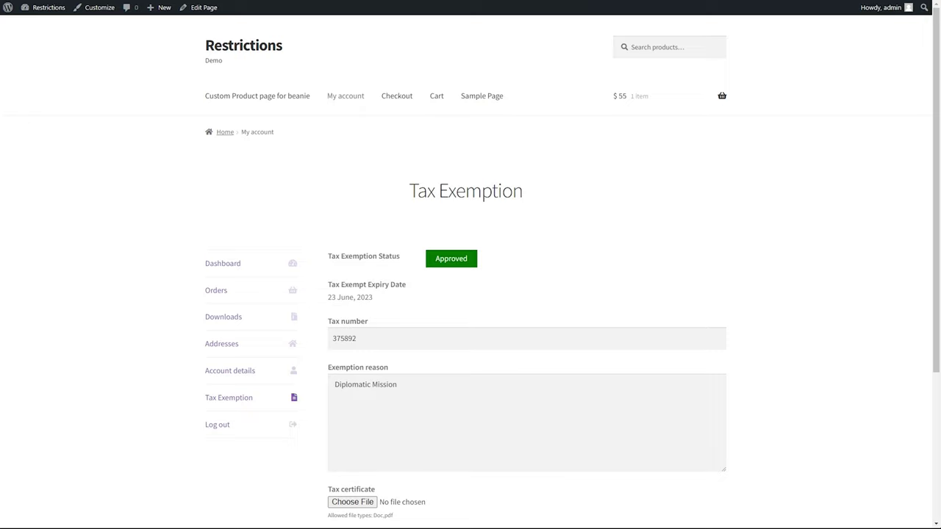
At checkout, include the tax exemption for the Belt order, bringing the total to $65.
left_click(386, 96)
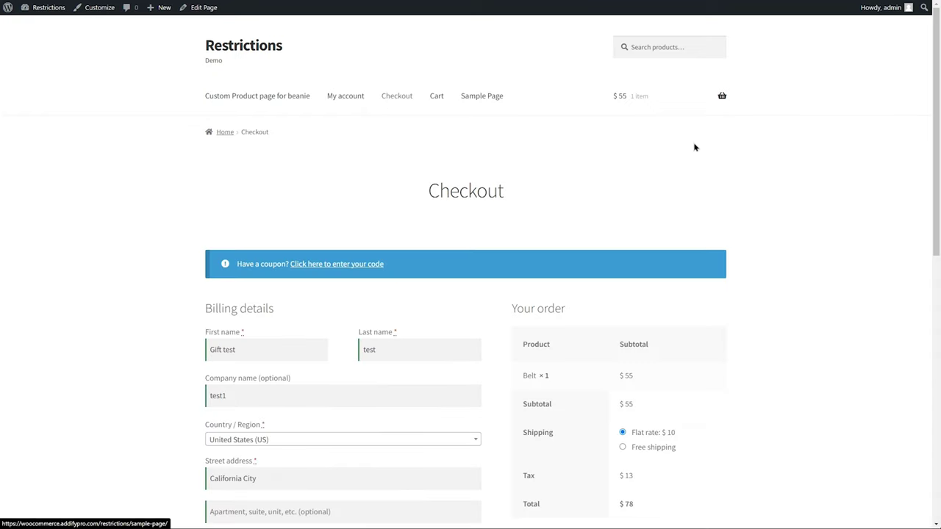
left_click_drag(935, 158, 895, 408)
left_click(209, 365)
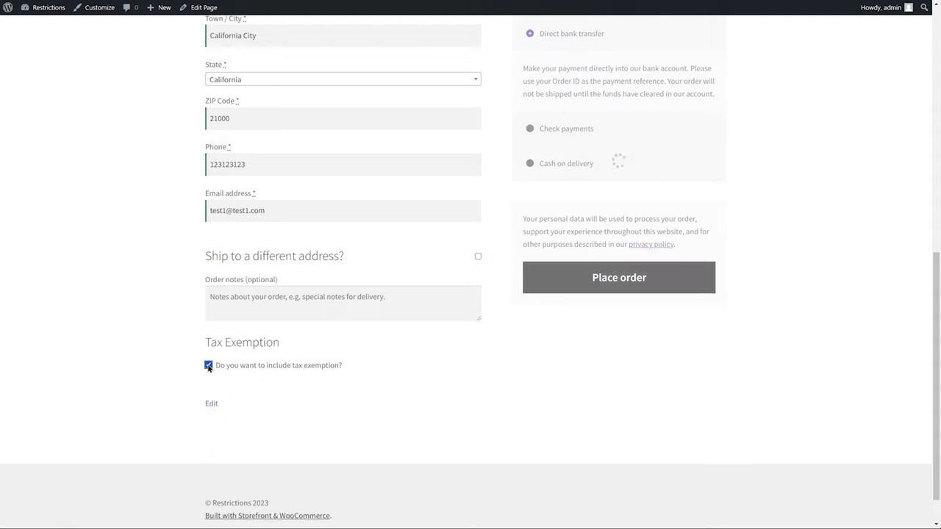
scroll(237, 365, "up", 3)
scroll(193, 360, "up", 1)
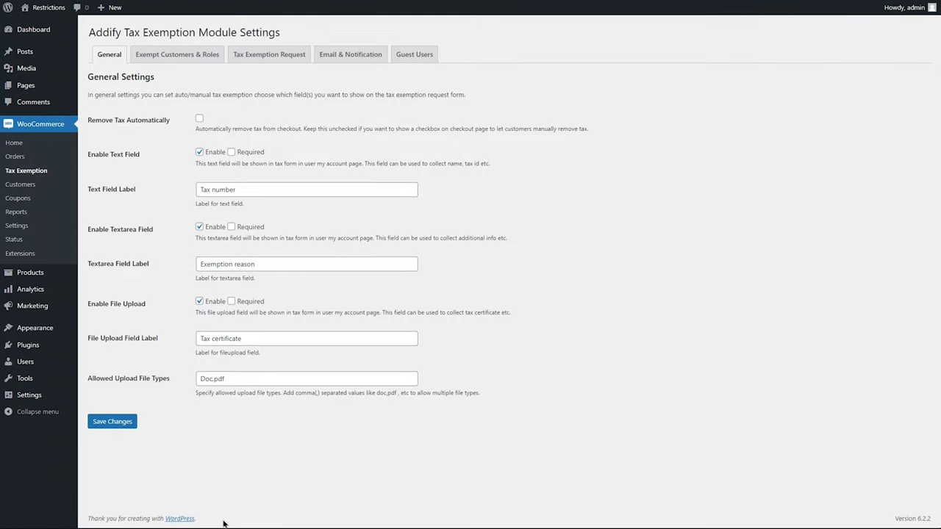
Enable Remove Tax Automatically, save, and confirm the cart now totals $65 tax-free.
left_click(198, 119)
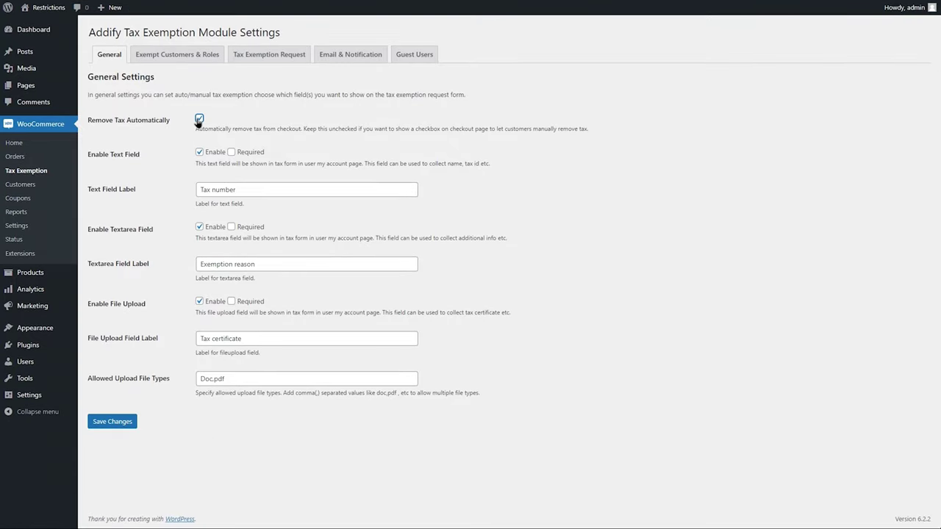
left_click(112, 417)
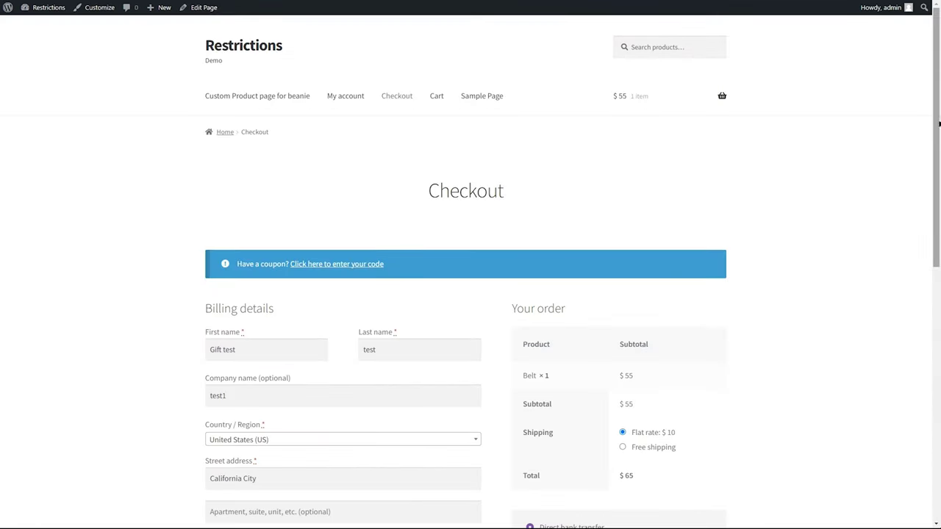
mouse_move(938, 120)
left_mouse_down()
mouse_move(938, 356)
mouse_move(939, 122)
left_mouse_up()
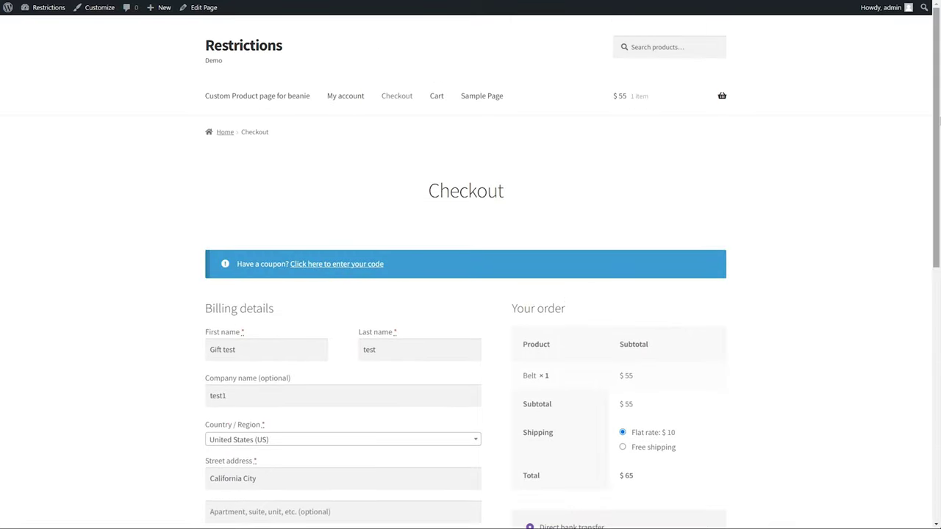
left_click(440, 97)
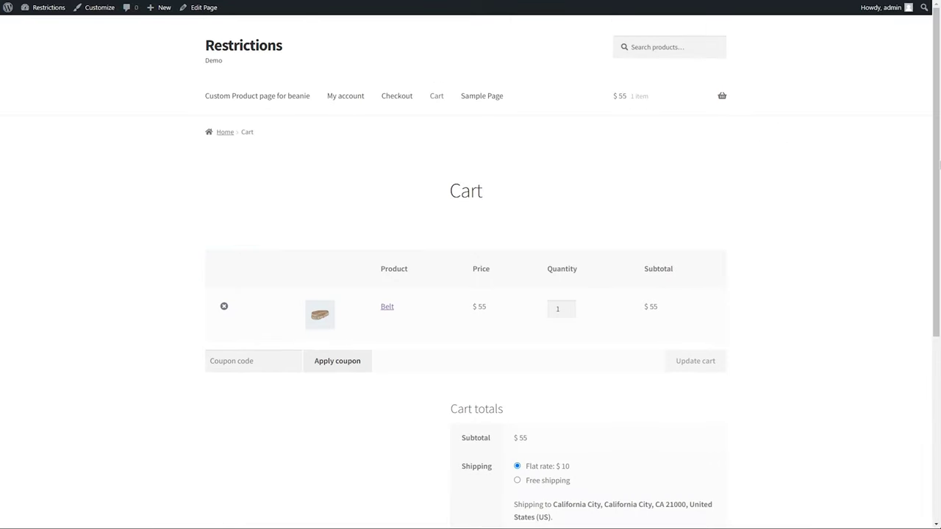
left_click_drag(938, 166, 939, 255)
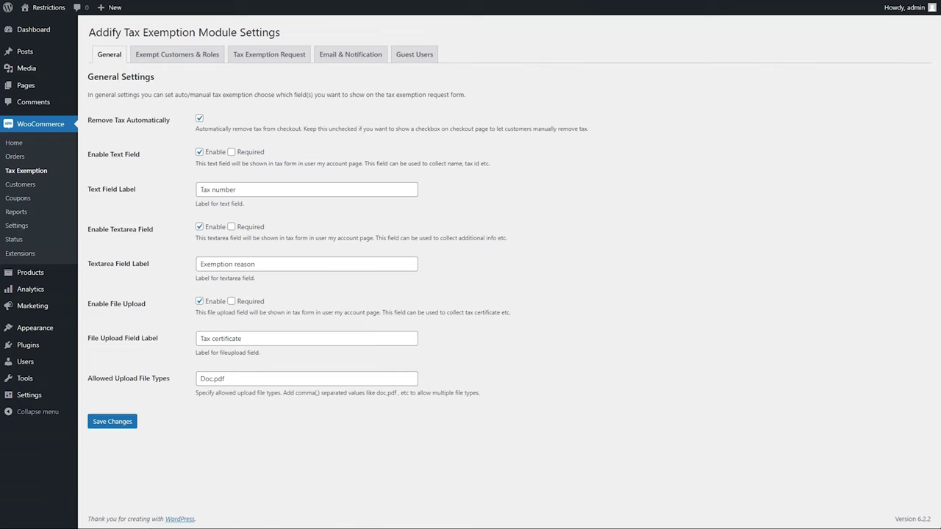
Tick the B2B role alongside Administrator under Exempt Customers & Roles and save.
left_click(173, 55)
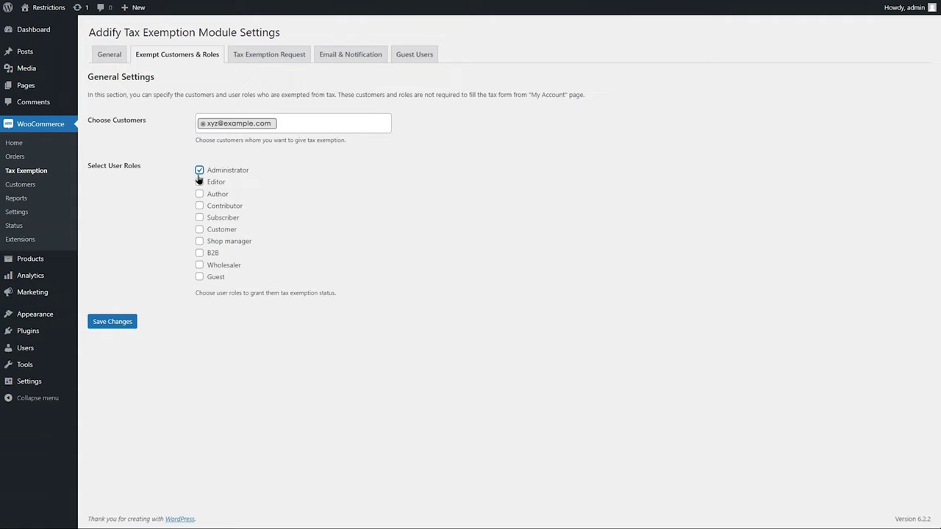
left_click(199, 253)
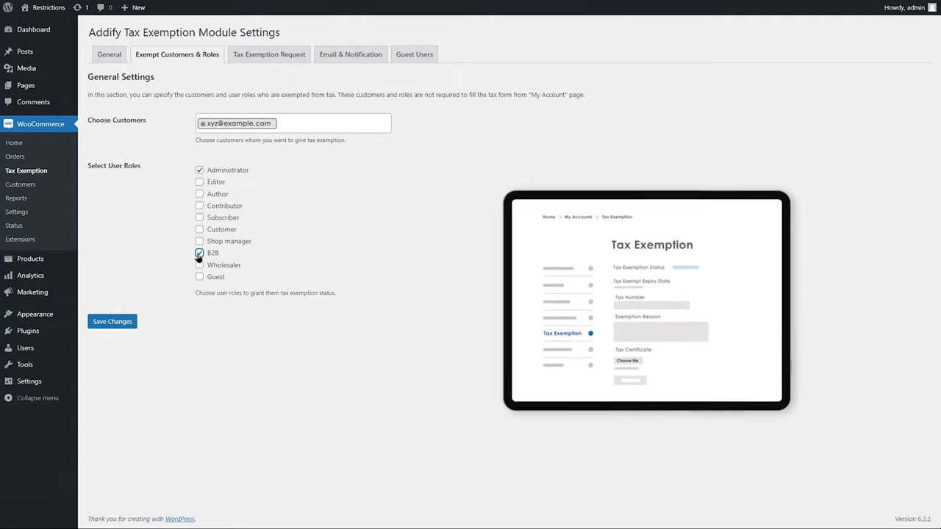
left_click(109, 324)
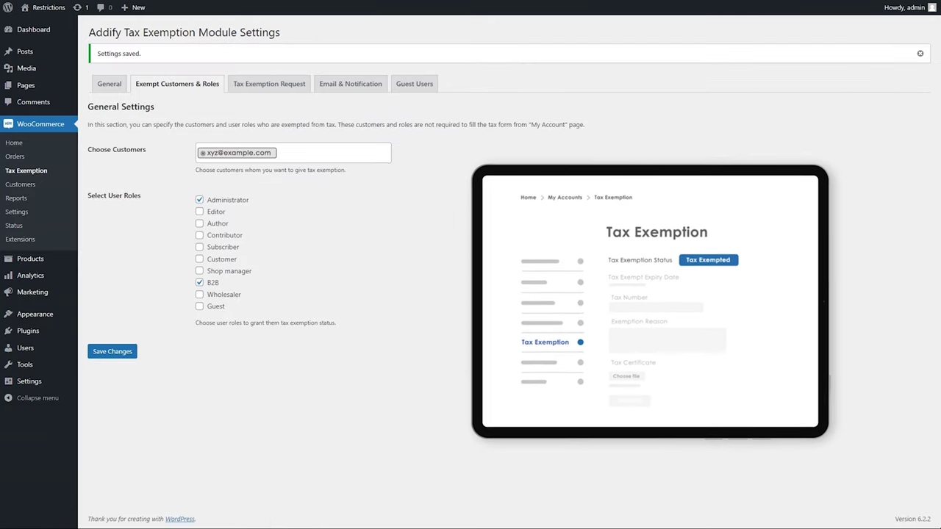